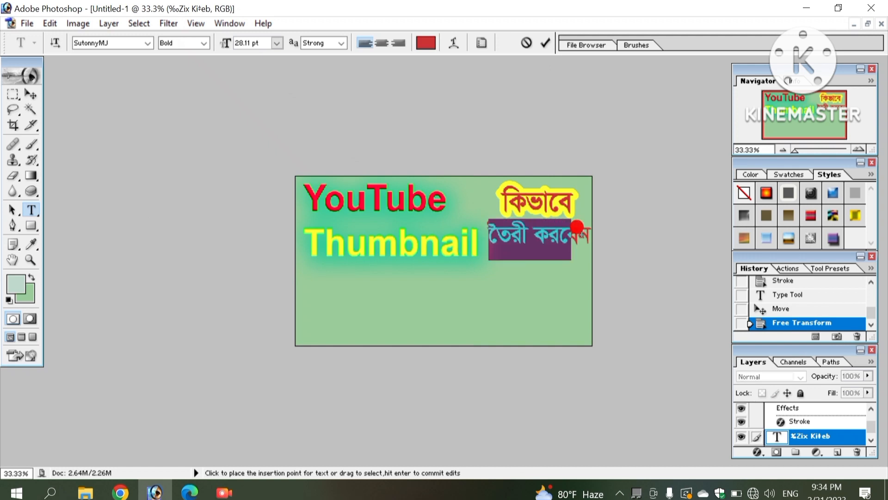
# - Recolour the text "তৈরী করবেন" bright blue and commit the text edit
pyautogui.click(427, 44)
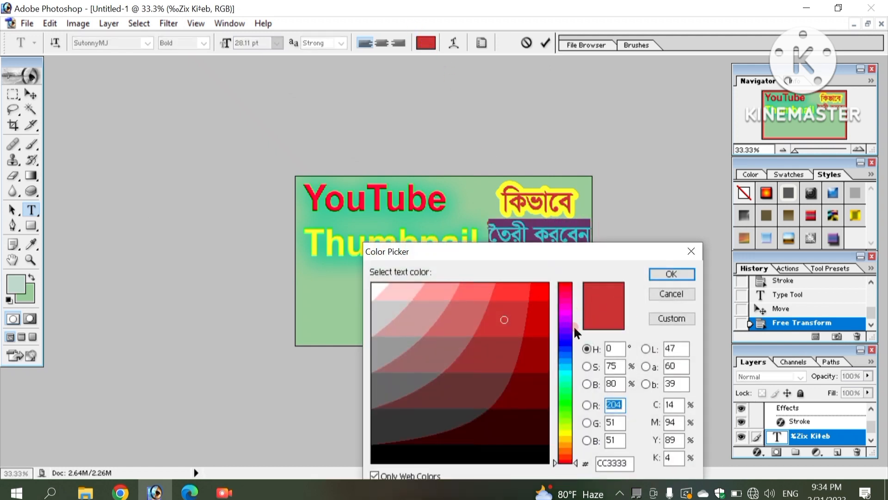
pyautogui.click(567, 350)
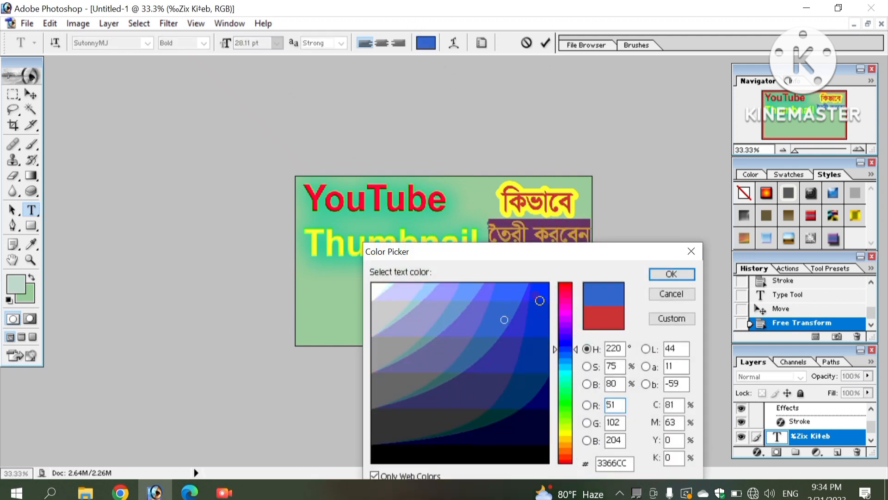
pyautogui.click(548, 284)
pyautogui.click(671, 274)
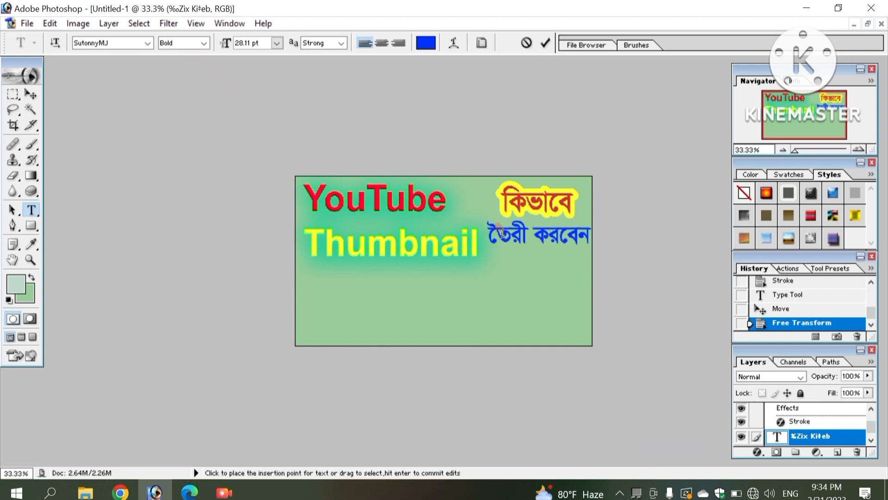
pyautogui.click(552, 83)
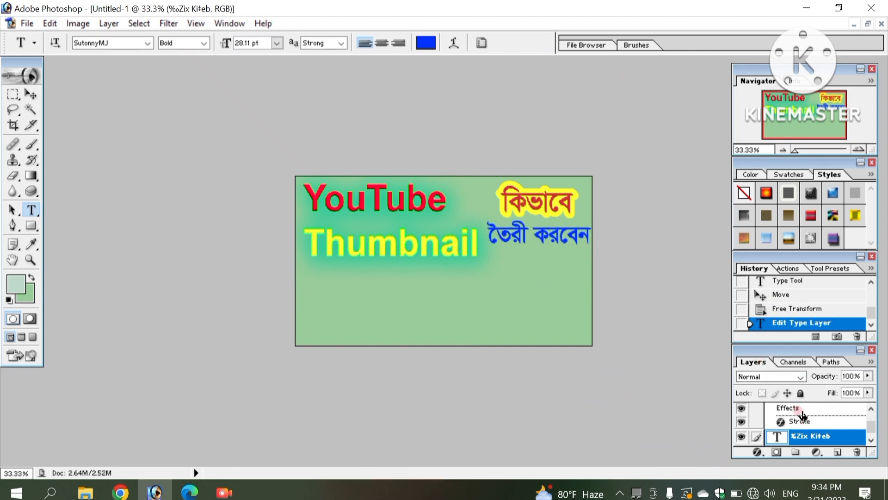
# - Add a Stroke effect to the "তৈরী করবেন" text layer and open the stroke colour for editing
pyautogui.rightClick(834, 408)
pyautogui.click(599, 298)
pyautogui.doubleClick(846, 435)
pyautogui.moveTo(548, 194); pyautogui.dragTo(713, 243)
pyautogui.moveTo(655, 241); pyautogui.dragTo(179, 152)
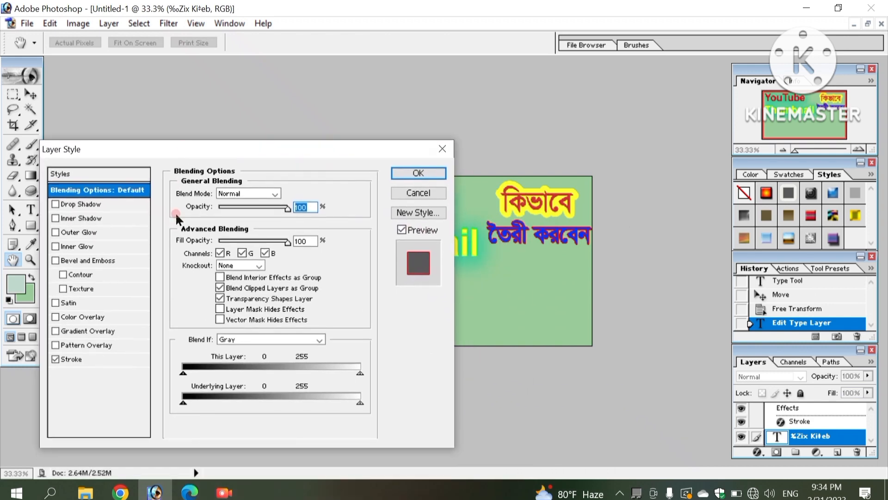
pyautogui.click(91, 358)
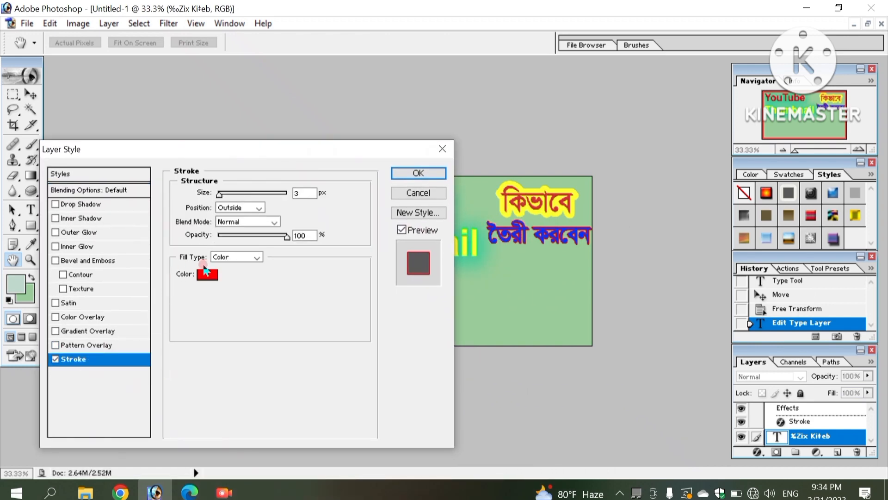
pyautogui.click(204, 275)
# - Try magenta, turquoise, yellow, green and dark grey as the stroke colour of the "তৈরী করবেন" text
pyautogui.moveTo(561, 326); pyautogui.dragTo(565, 309)
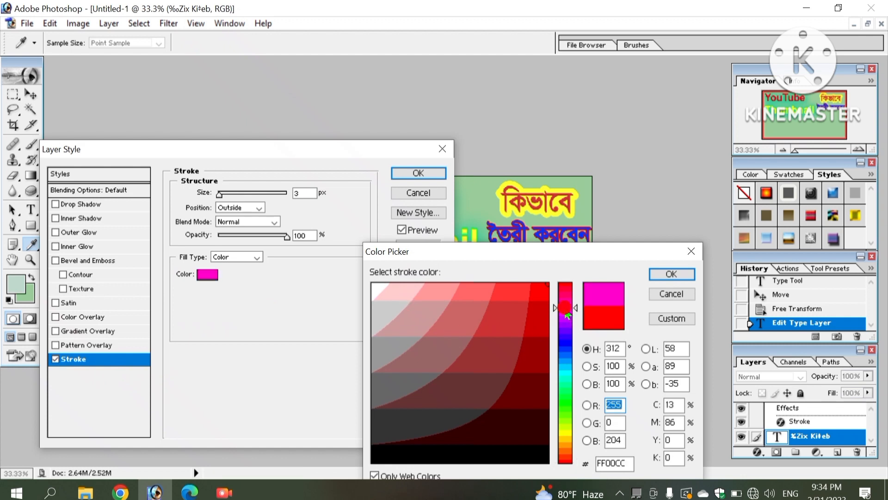
pyautogui.click(535, 314)
pyautogui.click(522, 313)
pyautogui.click(512, 319)
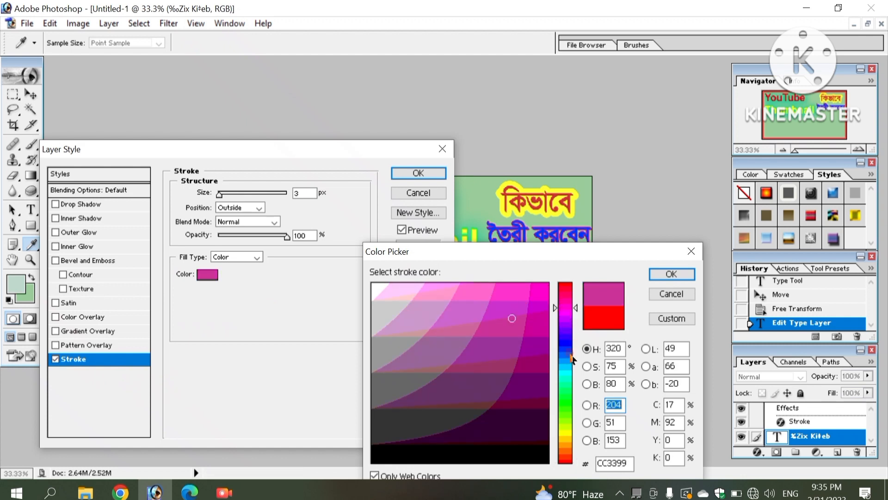
pyautogui.click(565, 377)
pyautogui.click(522, 292)
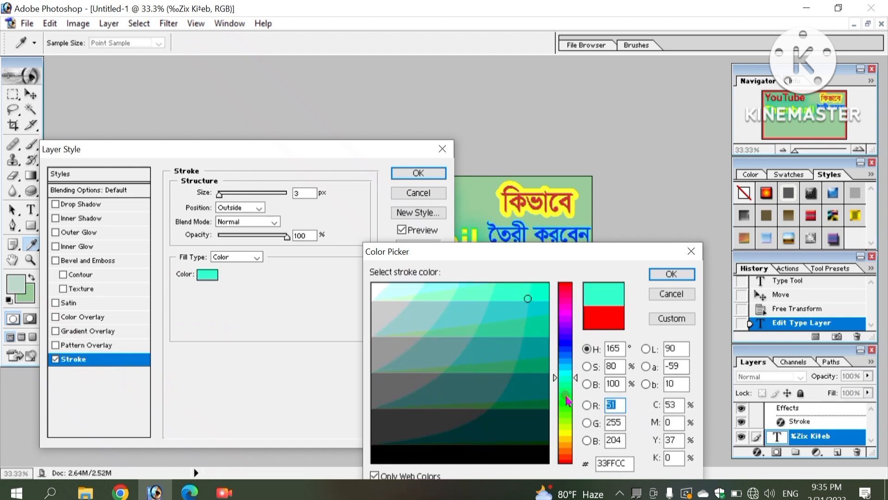
pyautogui.moveTo(567, 398); pyautogui.dragTo(563, 419)
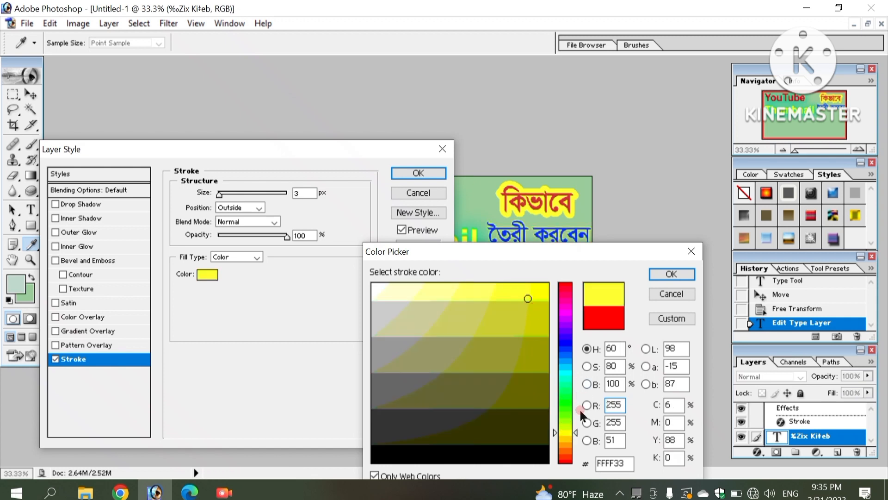
pyautogui.click(568, 462)
pyautogui.click(566, 419)
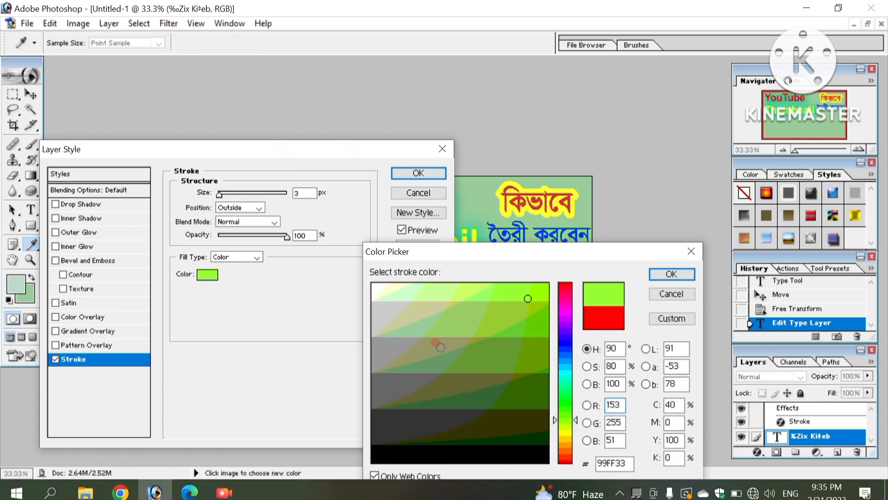
pyautogui.click(381, 355)
pyautogui.click(404, 426)
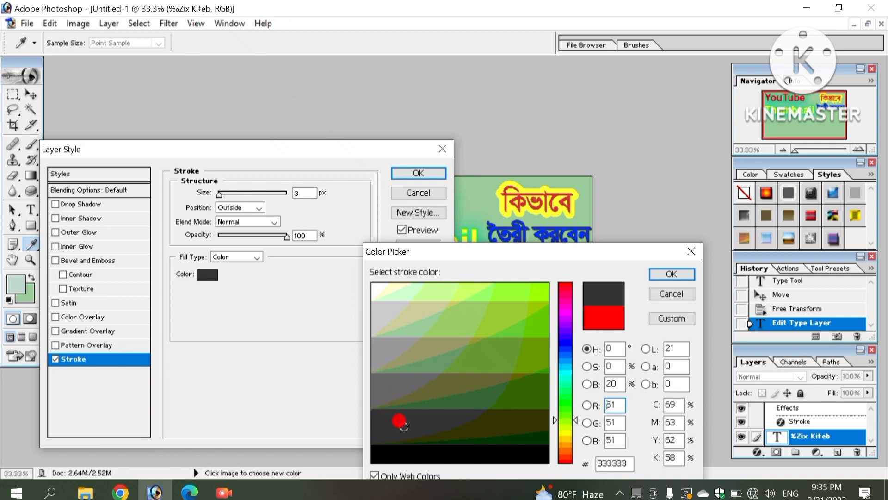
# - Set the text's stroke colour to pinkish red FF3366 and its size to 6 px
pyautogui.click(566, 290)
pyautogui.click(509, 295)
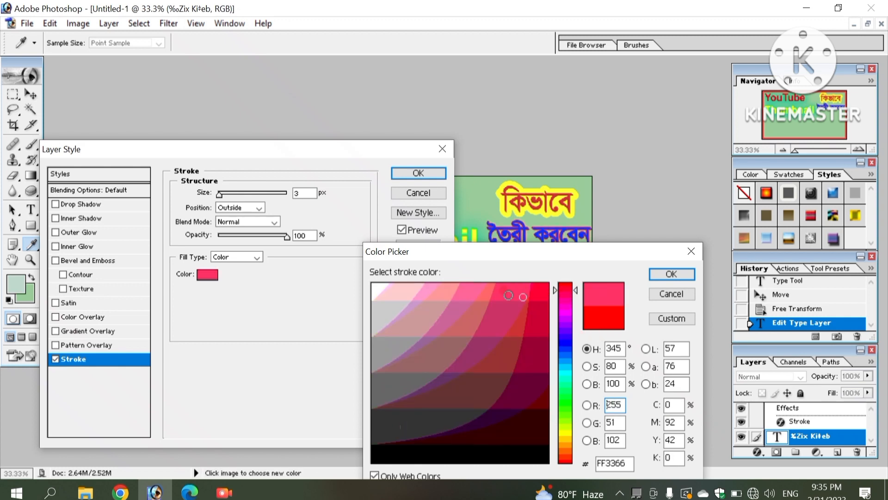
pyautogui.click(671, 275)
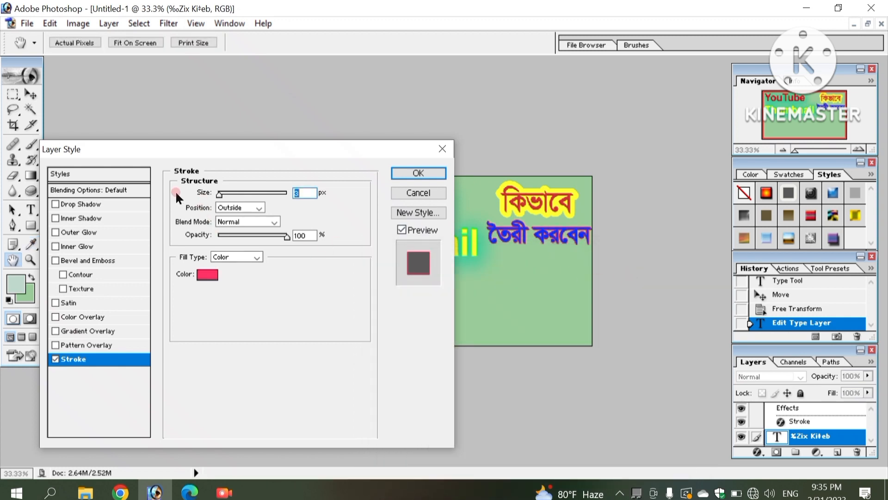
pyautogui.moveTo(224, 198); pyautogui.dragTo(222, 199)
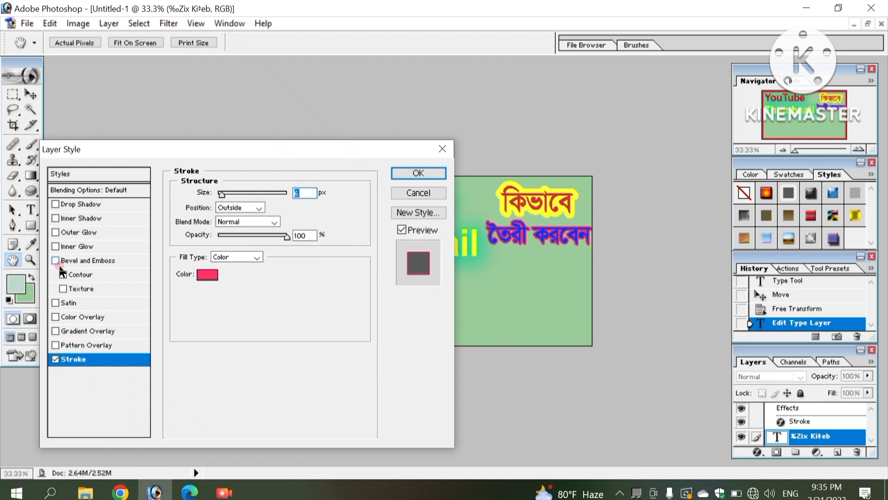
# - Add a turquoise 33FFCC drop shadow to the text with 97% opacity, 25 px distance, 25% spread and 204 px size
pyautogui.click(56, 203)
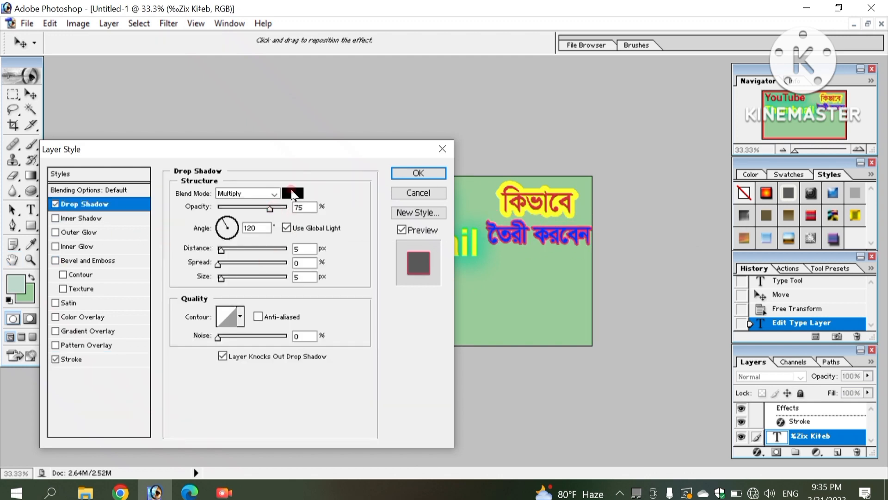
pyautogui.click(293, 194)
pyautogui.click(569, 376)
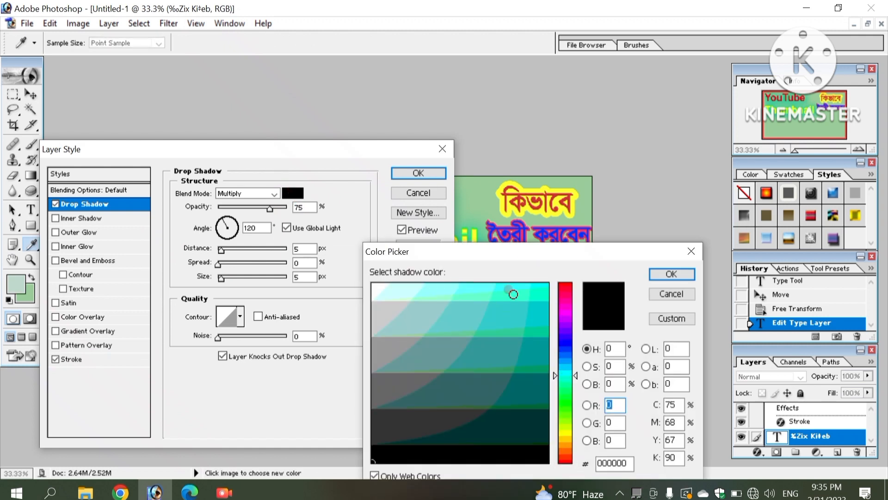
pyautogui.click(514, 294)
pyautogui.press('Return')
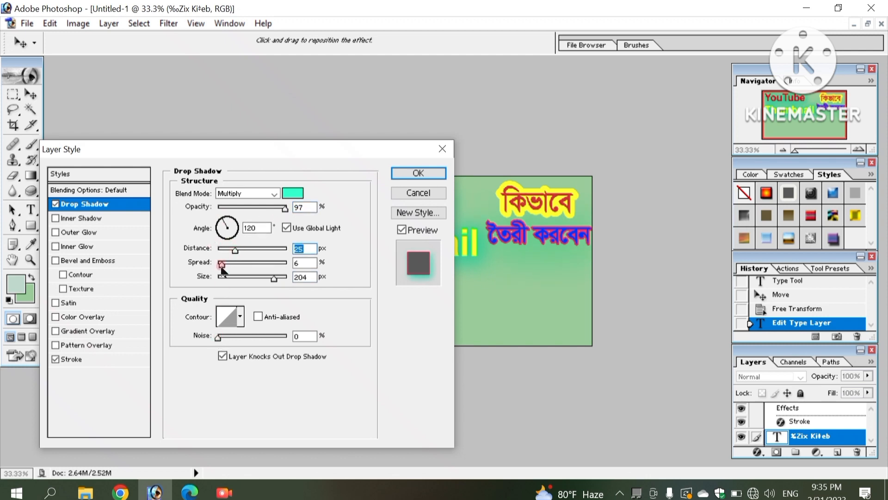
pyautogui.moveTo(221, 264); pyautogui.dragTo(240, 265)
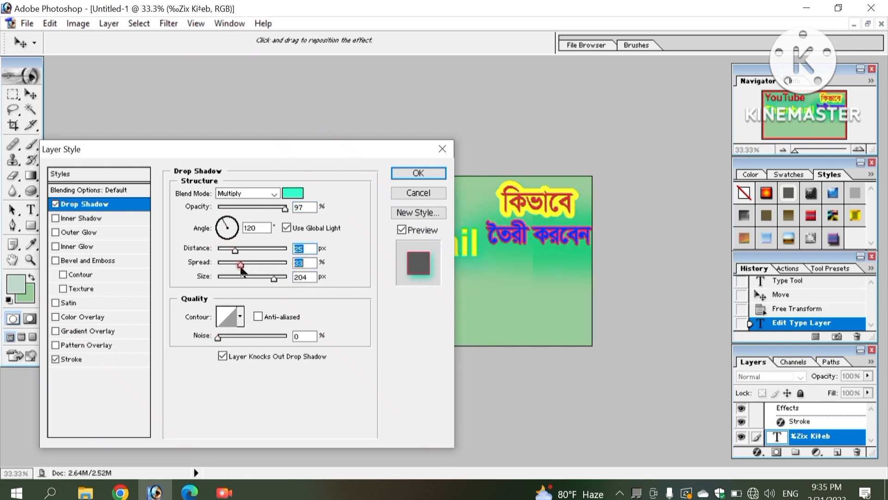
# - Change the drop shadow colour to magenta FF33FF and apply the layer style to the "তৈরী করবেন" text
pyautogui.click(289, 192)
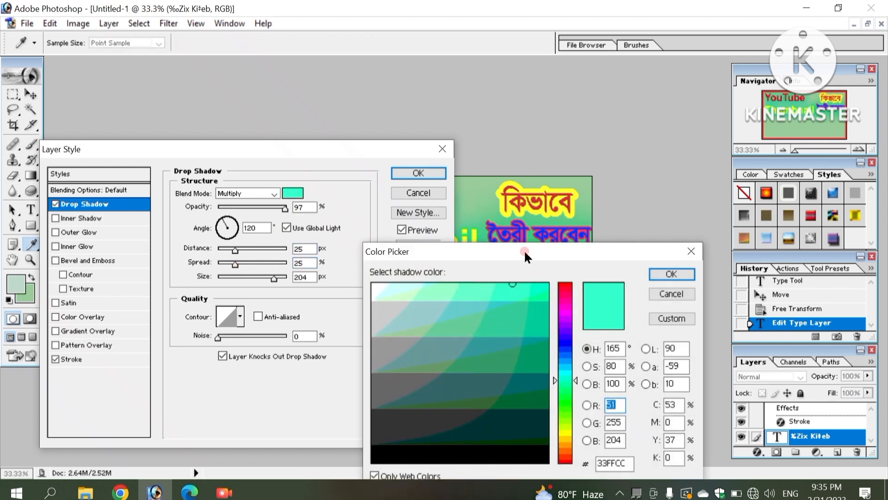
pyautogui.moveTo(521, 248); pyautogui.dragTo(236, 157)
pyautogui.click(276, 257)
pyautogui.moveTo(277, 259); pyautogui.dragTo(276, 214)
pyautogui.click(278, 224)
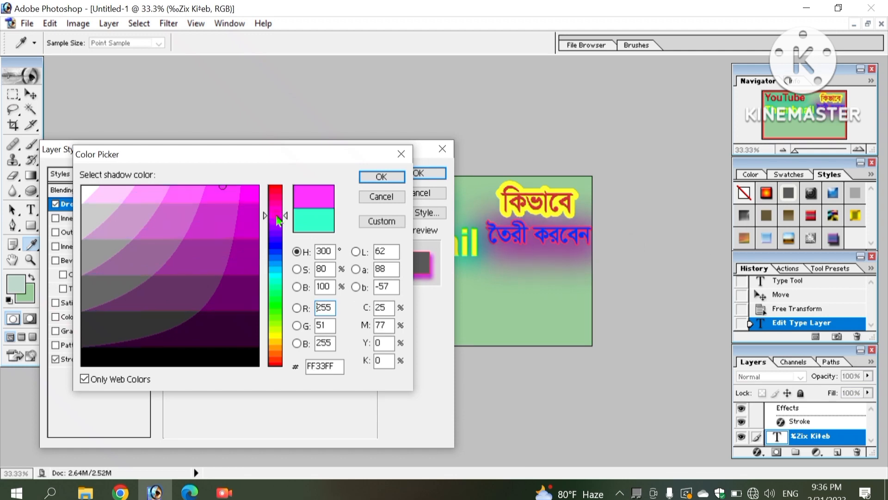
pyautogui.click(381, 177)
pyautogui.click(414, 174)
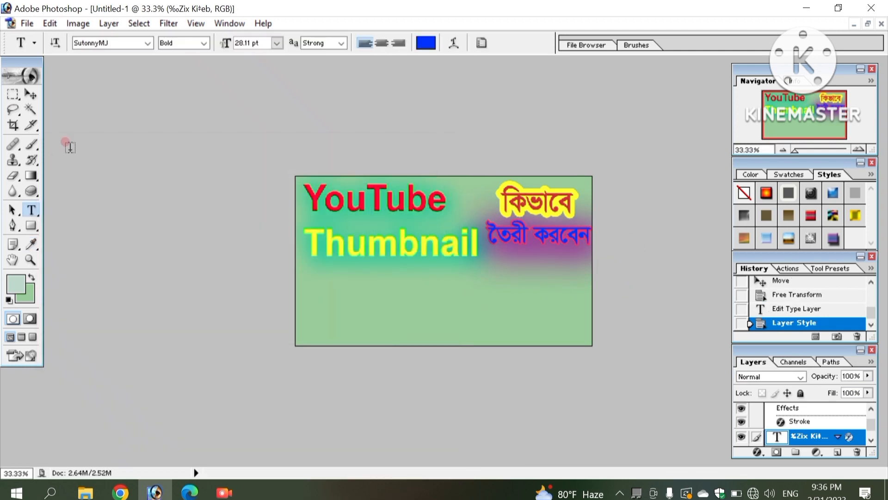
# - Open the "nid server" image from the "destop 18-2-23" folder on the Desktop
pyautogui.click(863, 21)
pyautogui.hotkey('ctrl', 'o')
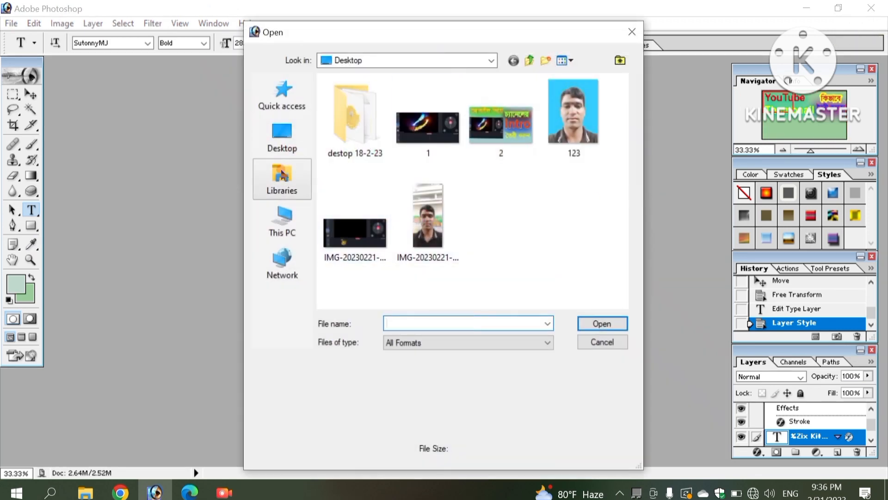
pyautogui.click(282, 135)
pyautogui.doubleClick(518, 168)
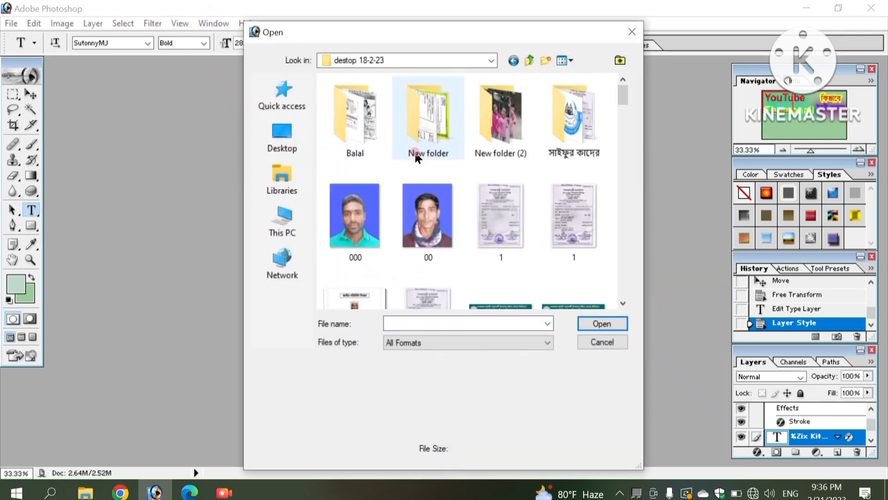
pyautogui.moveTo(623, 92); pyautogui.dragTo(621, 236)
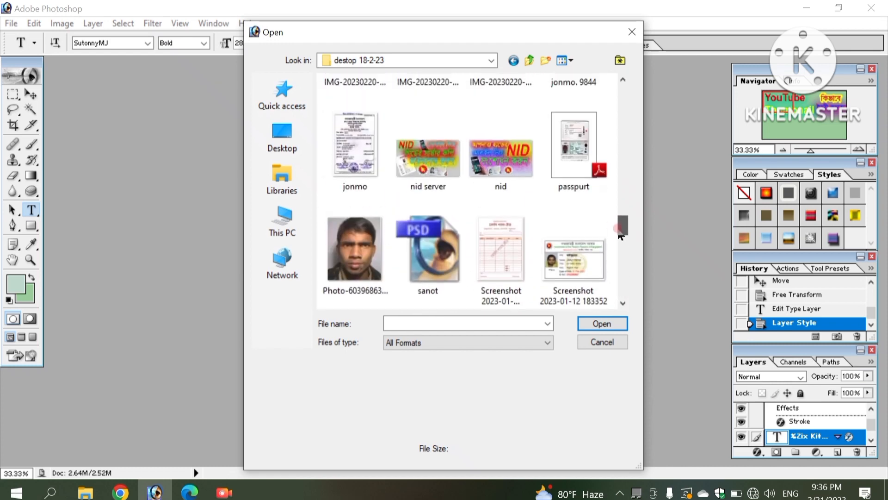
pyautogui.click(430, 171)
pyautogui.click(601, 323)
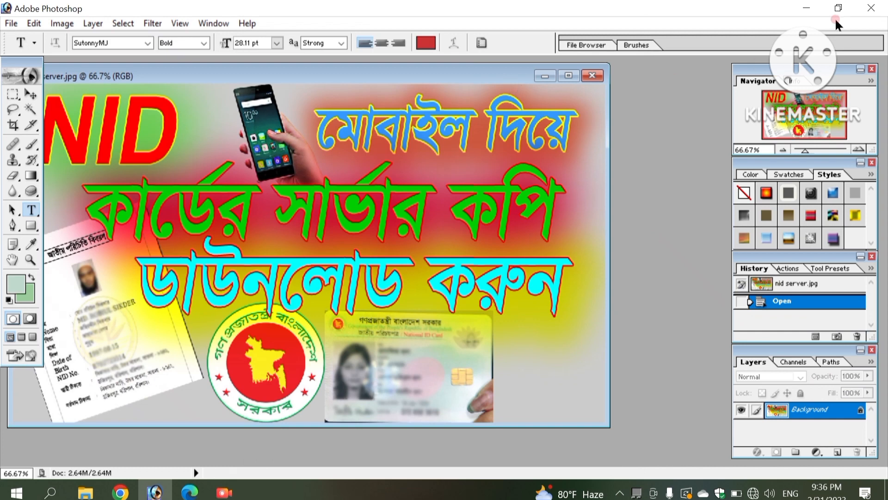
# - Copy the nid server image into the Untitled-1 thumbnail document and position it over the whole canvas
pyautogui.click(836, 14)
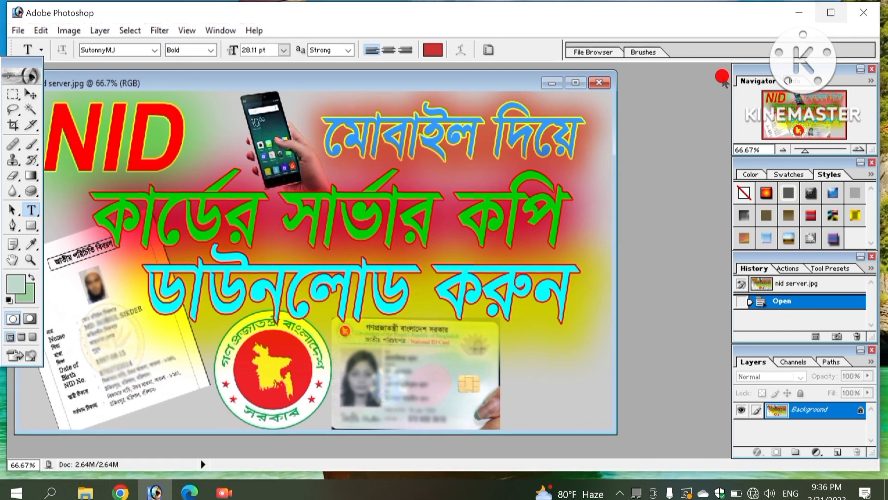
pyautogui.click(31, 95)
pyautogui.moveTo(365, 84); pyautogui.dragTo(458, 196)
pyautogui.click(436, 132)
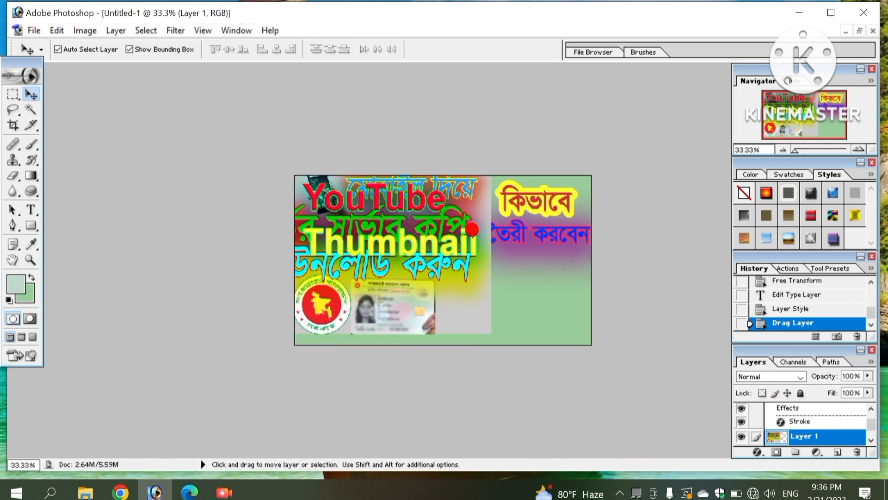
pyautogui.moveTo(472, 230); pyautogui.dragTo(564, 283)
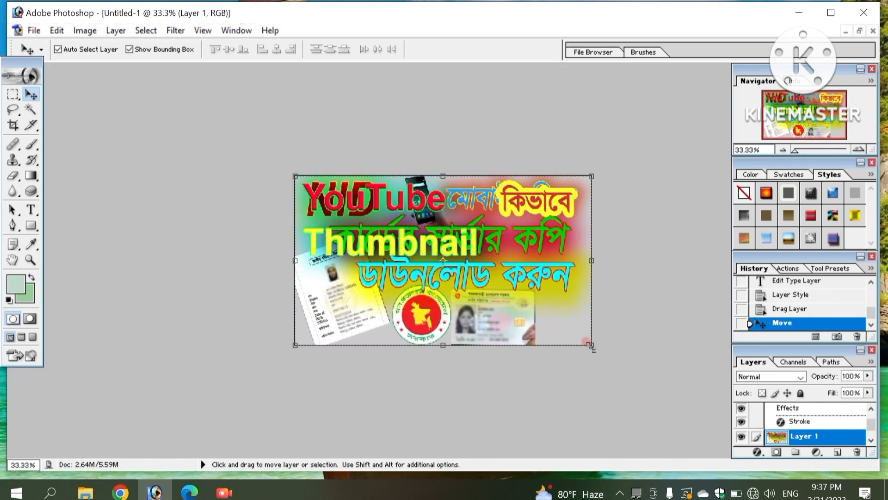
# - Scale the nid server image to about 31.8%, rotate it about -21.1°, and place it below "Thumbnail" in the canvas's lower-left area
pyautogui.moveTo(591, 345); pyautogui.dragTo(400, 312)
pyautogui.moveTo(383, 242); pyautogui.dragTo(361, 244)
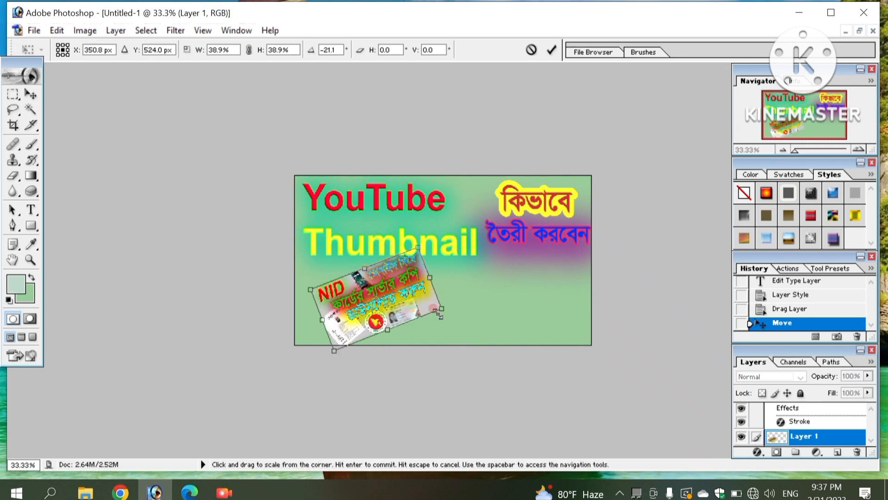
pyautogui.moveTo(439, 315); pyautogui.dragTo(476, 281)
pyautogui.moveTo(403, 283); pyautogui.dragTo(428, 307)
pyautogui.moveTo(486, 314); pyautogui.dragTo(446, 309)
pyautogui.moveTo(401, 292); pyautogui.dragTo(377, 290)
pyautogui.moveTo(425, 306); pyautogui.dragTo(406, 302)
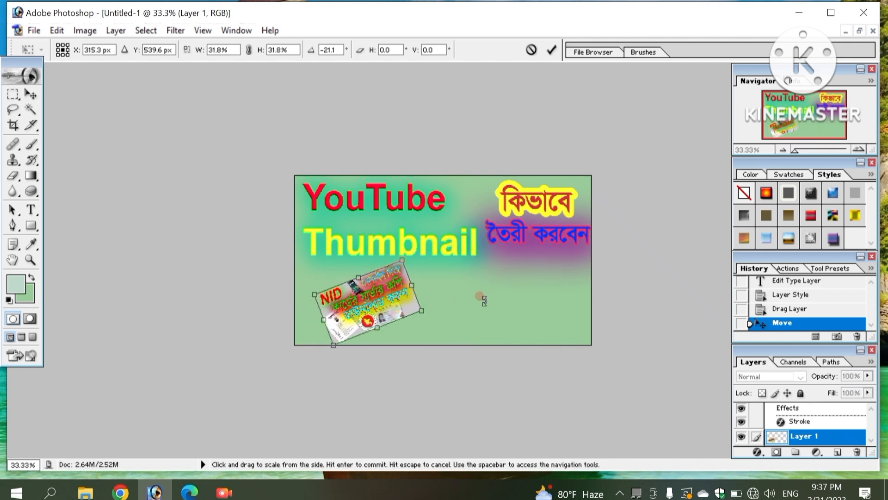
pyautogui.click(551, 49)
pyautogui.click(511, 283)
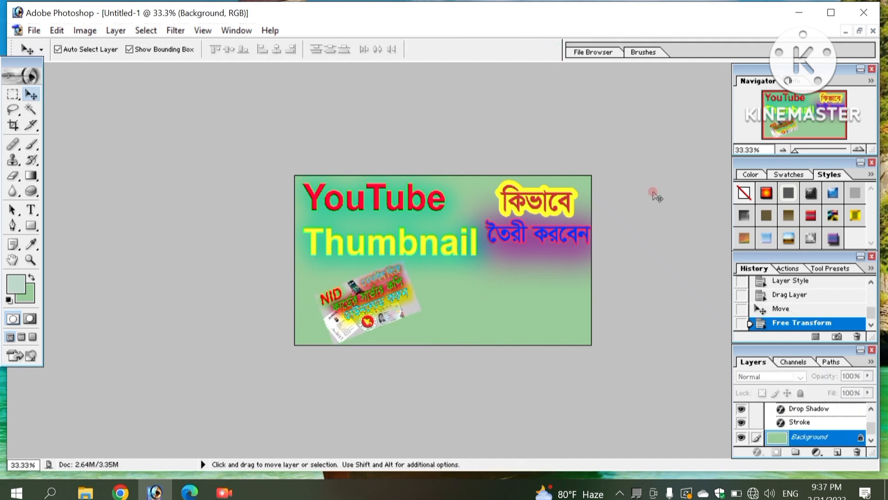
# - Close nid server.jpg and open the Government_Seal_of_Bangladesh.svg.png image from the "destop 18-2-23" folder
pyautogui.click(859, 30)
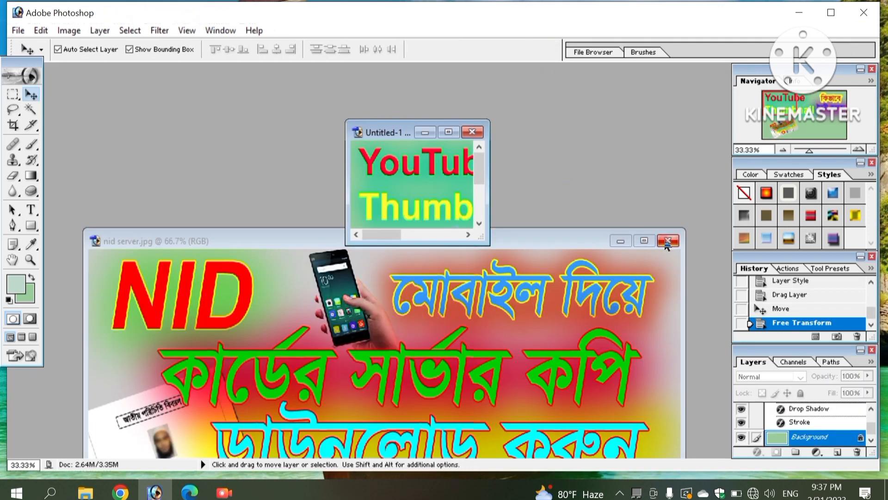
pyautogui.click(667, 241)
pyautogui.hotkey('ctrl', 'o')
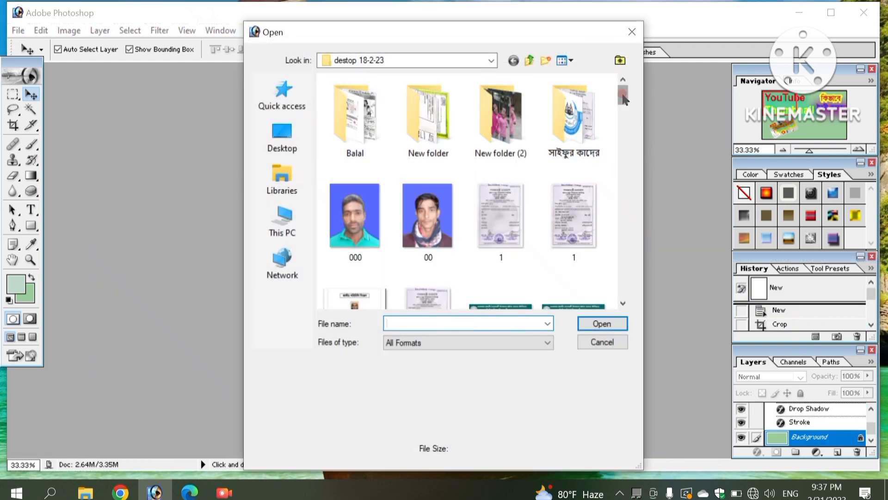
pyautogui.moveTo(624, 99); pyautogui.dragTo(612, 186)
pyautogui.click(575, 185)
pyautogui.click(602, 324)
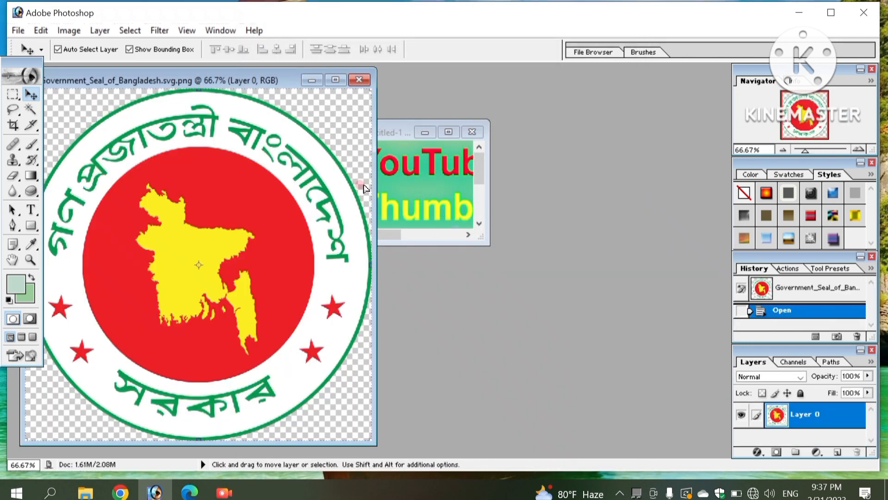
# - Copy the Government Seal of Bangladesh image into the Untitled-1 thumbnail document and maximize that document's window
pyautogui.moveTo(364, 188); pyautogui.dragTo(424, 187)
pyautogui.click(449, 132)
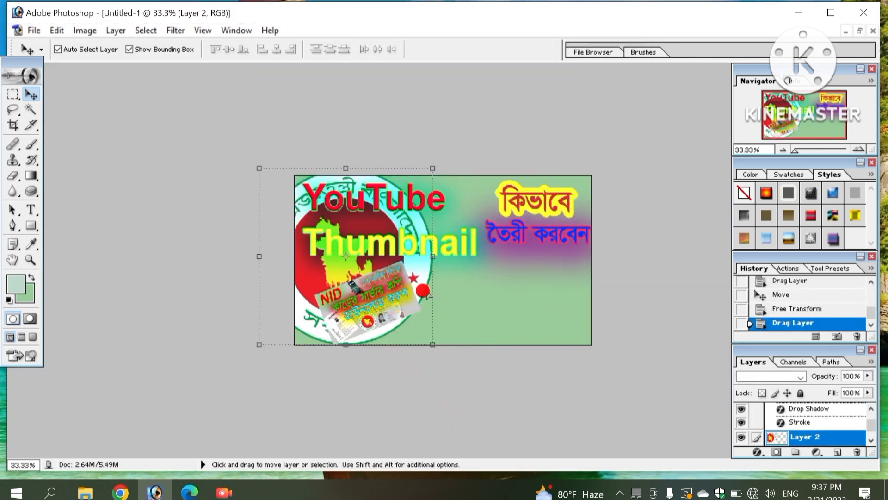
pyautogui.moveTo(422, 294); pyautogui.dragTo(540, 320)
pyautogui.hotkey('ctrl', 'z')
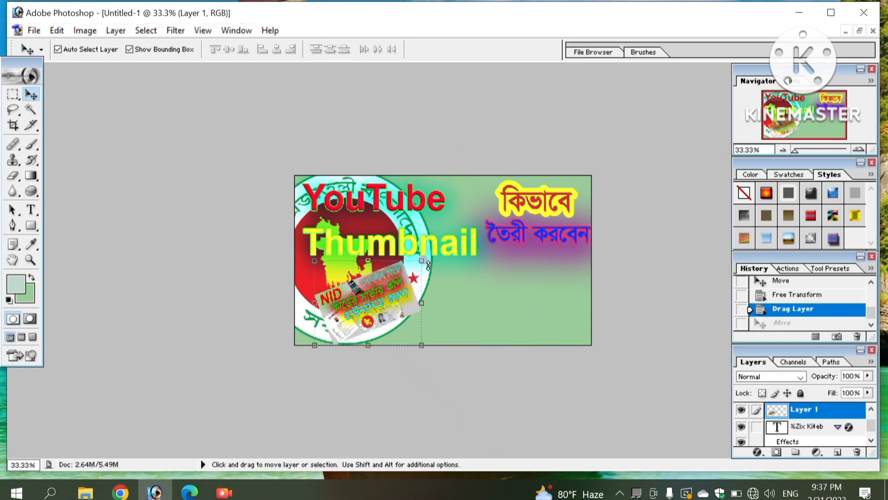
pyautogui.hotkey('ctrl', 't')
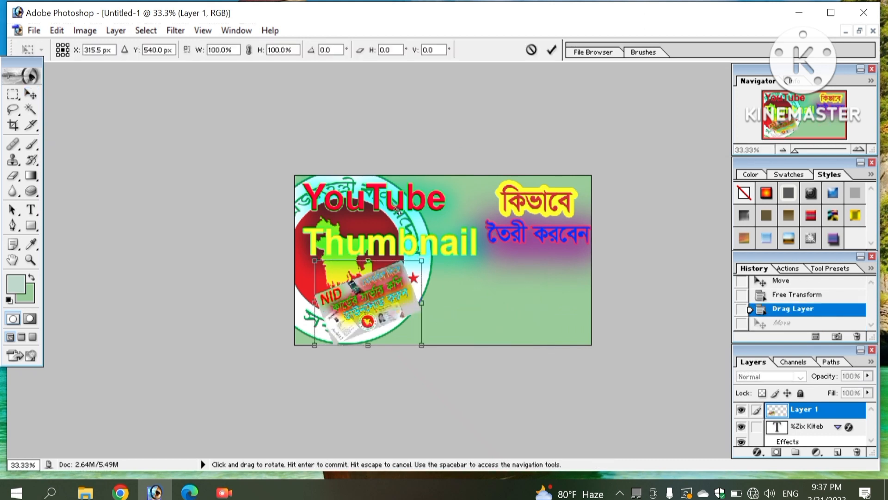
pyautogui.click(551, 49)
# - Scale the government seal down proportionally and place it beside the NID image, beneath the Bengali text
pyautogui.moveTo(377, 211); pyautogui.dragTo(479, 228)
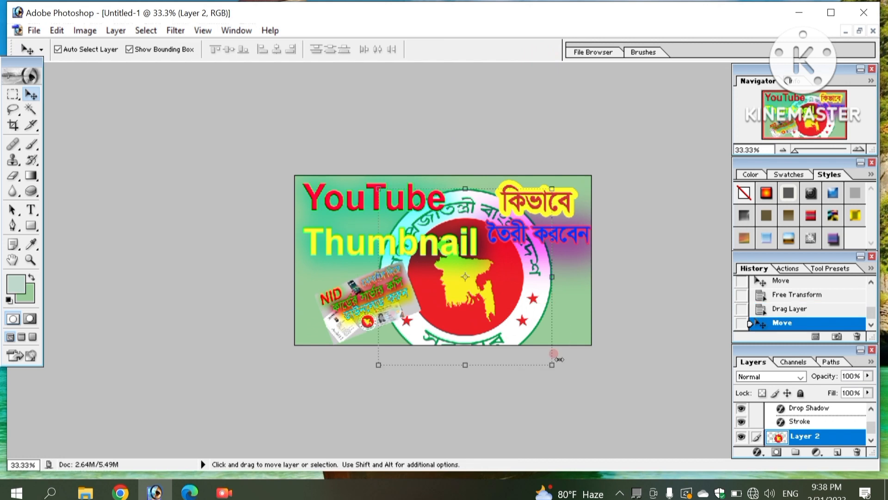
pyautogui.moveTo(553, 359); pyautogui.dragTo(485, 323)
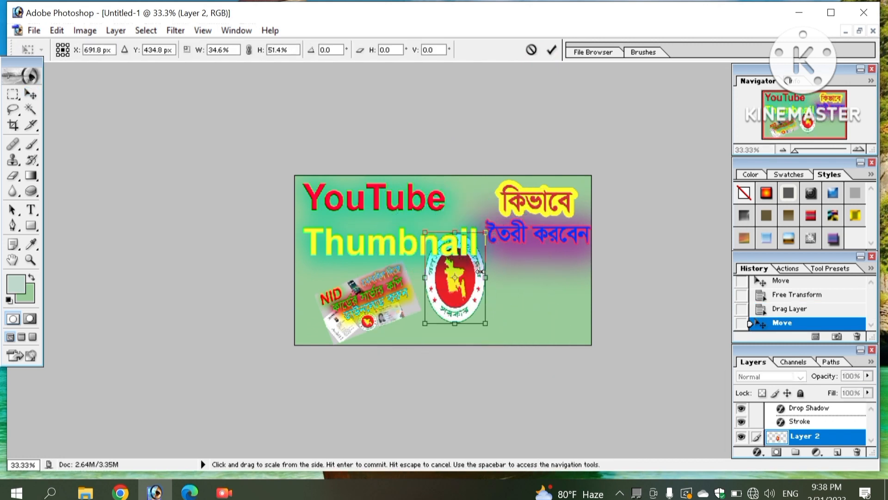
pyautogui.press('Escape')
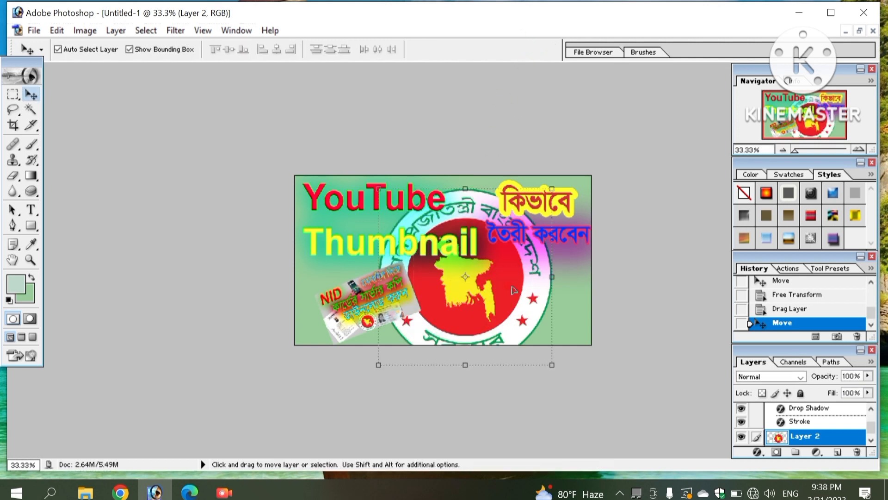
pyautogui.moveTo(549, 365); pyautogui.dragTo(504, 292)
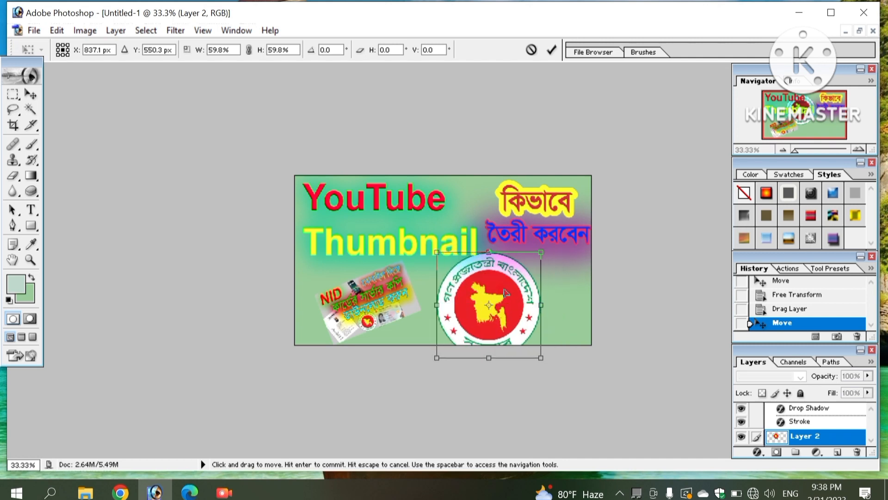
pyautogui.moveTo(539, 357); pyautogui.dragTo(503, 333)
pyautogui.moveTo(476, 291); pyautogui.dragTo(496, 299)
pyautogui.click(551, 50)
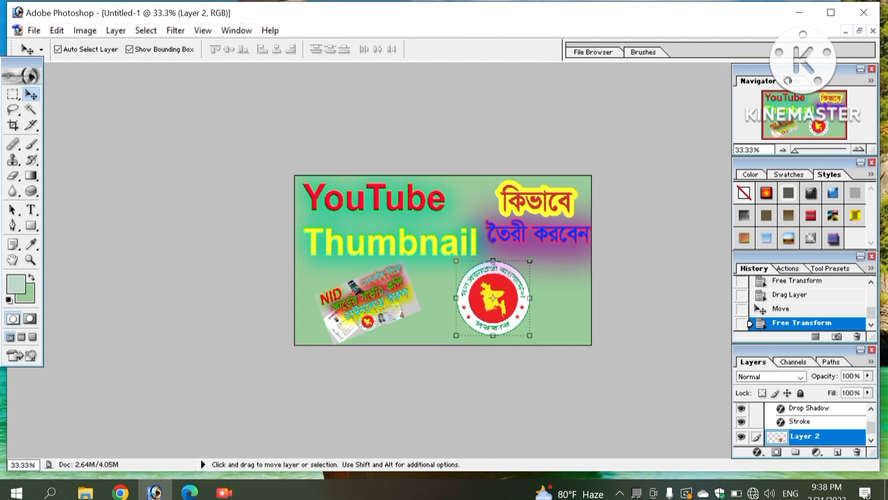
# - Enlarge the NID image so it fills the canvas's lower-left area and extends past the canvas's lower edge
pyautogui.click(377, 289)
pyautogui.moveTo(421, 344); pyautogui.dragTo(463, 388)
pyautogui.click(551, 50)
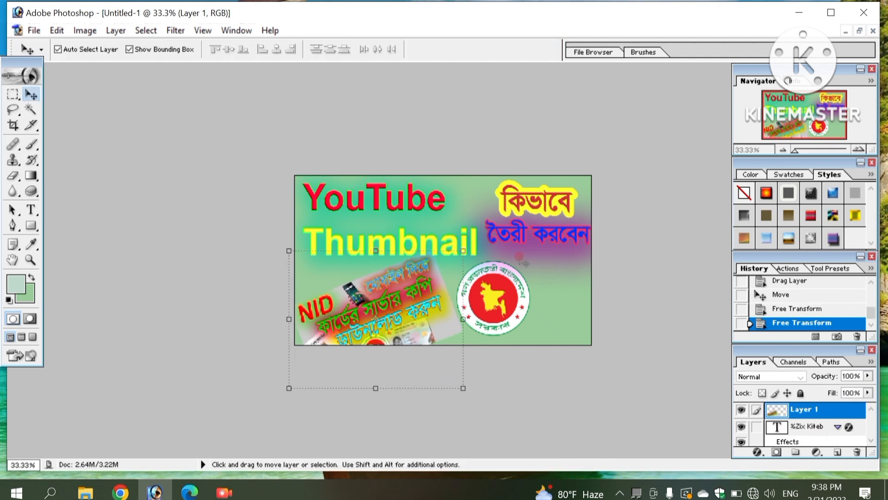
# - Move the government seal slightly down and away from the NID image, and scale it proportionally to about 127.8%
pyautogui.click(509, 293)
pyautogui.moveTo(509, 293); pyautogui.dragTo(523, 309)
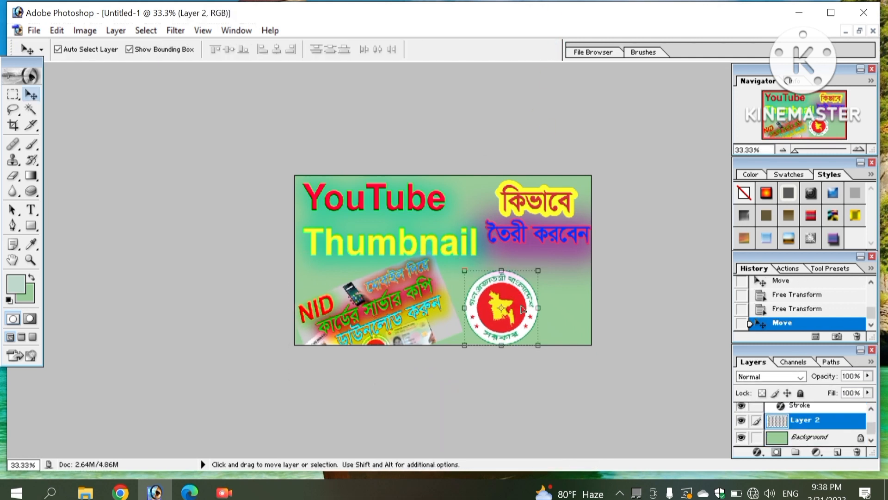
pyautogui.moveTo(538, 345); pyautogui.dragTo(561, 355)
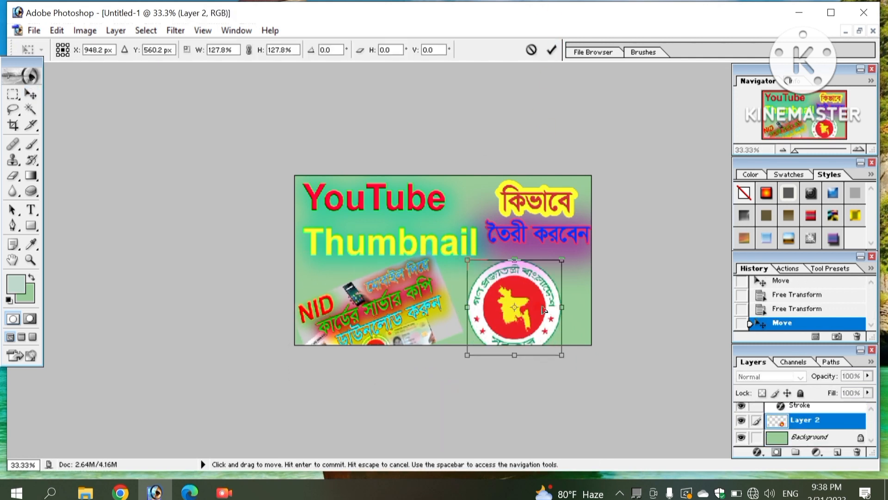
pyautogui.click(551, 50)
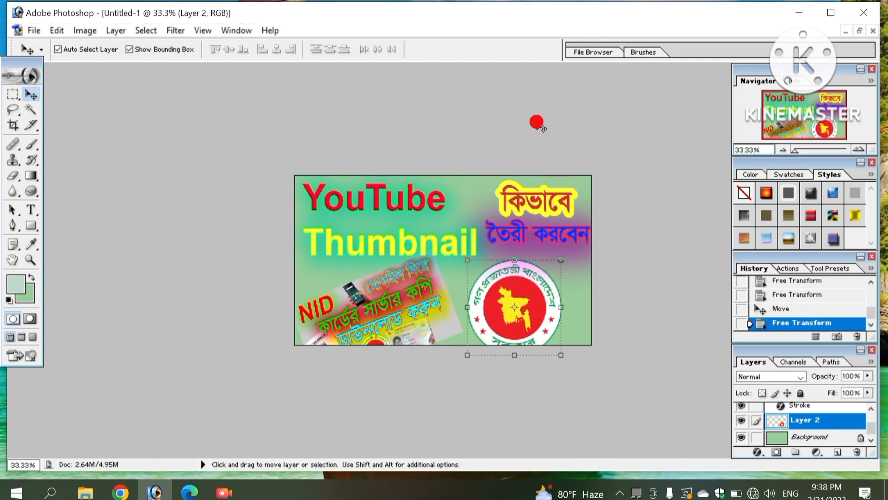
pyautogui.click(34, 30)
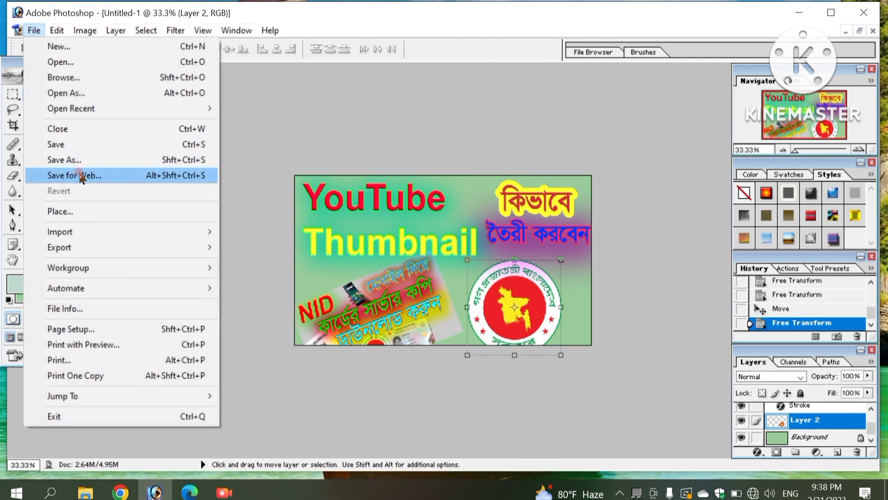
pyautogui.click(134, 157)
pyautogui.click(277, 132)
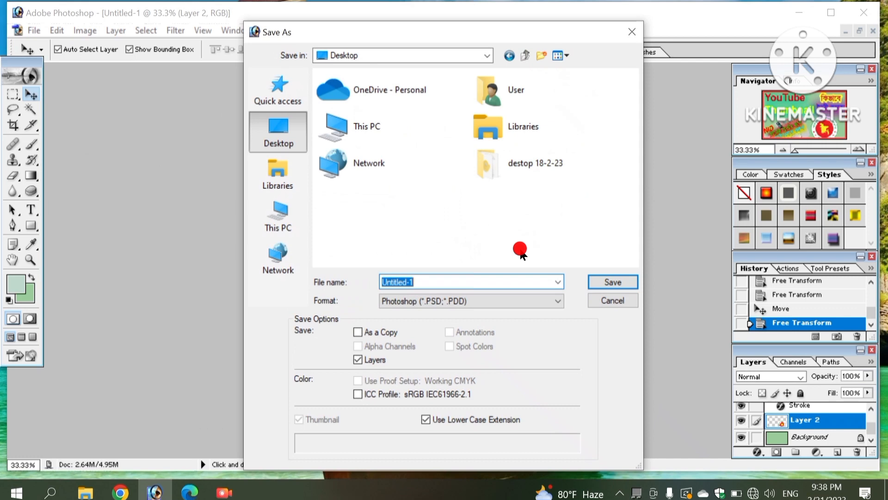
pyautogui.click(449, 301)
pyautogui.click(431, 368)
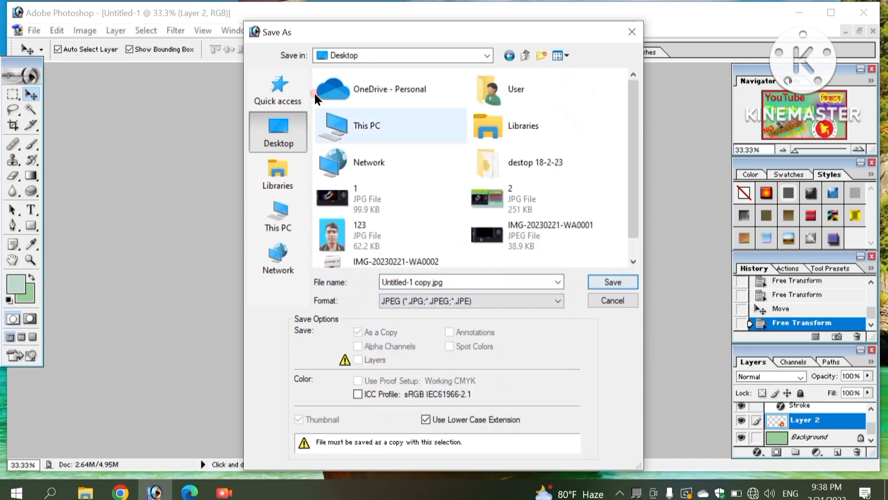
pyautogui.click(292, 124)
pyautogui.click(620, 279)
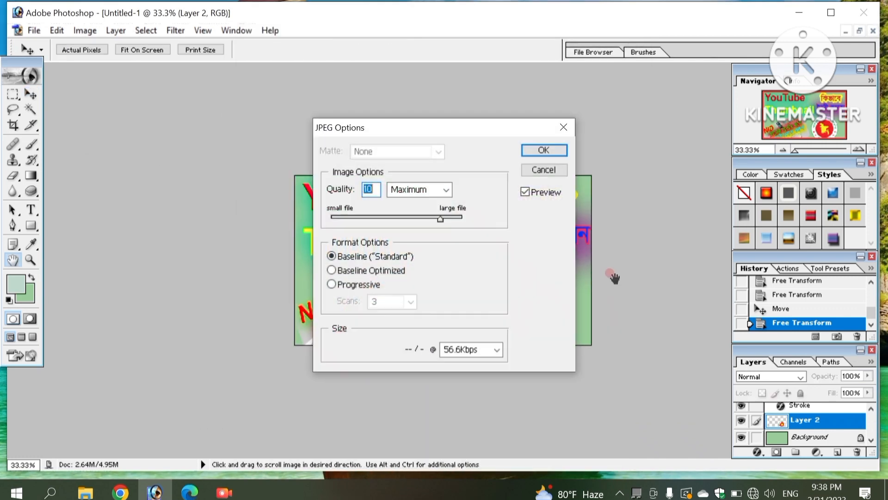
pyautogui.click(564, 131)
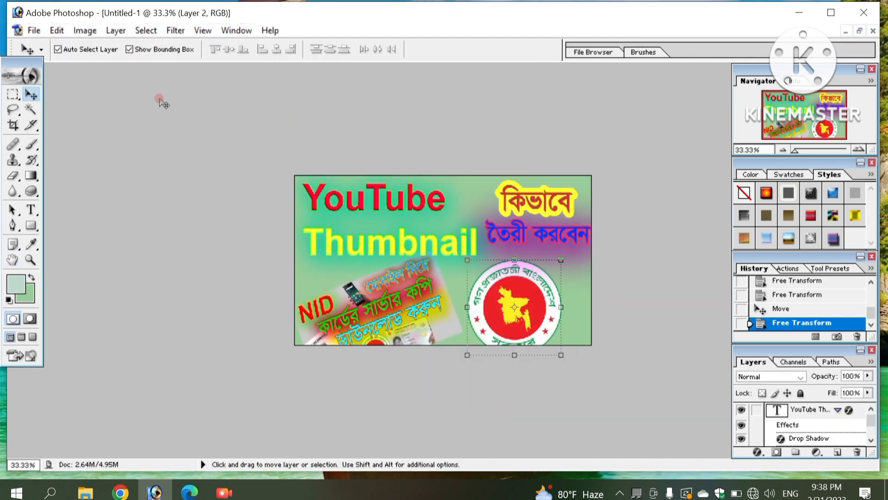
# - Start saving a copy of the thumbnail to the Desktop and choose JPEG as its format
pyautogui.click(28, 31)
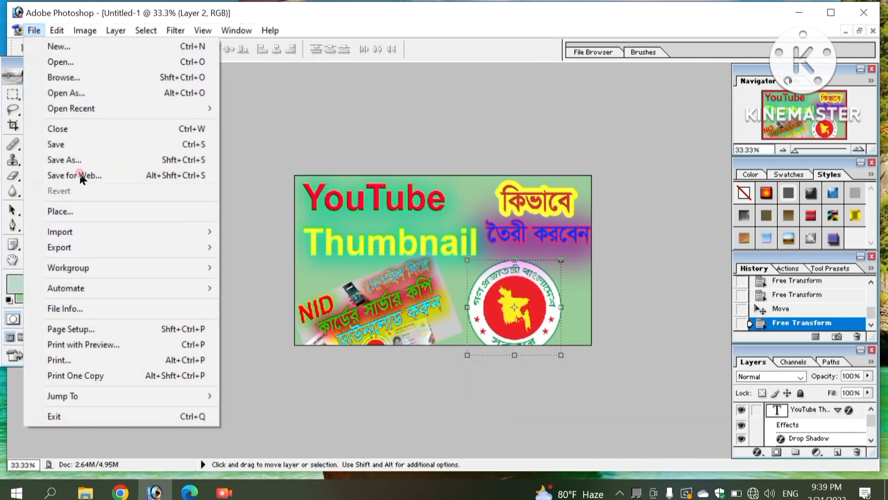
pyautogui.click(88, 159)
pyautogui.click(428, 301)
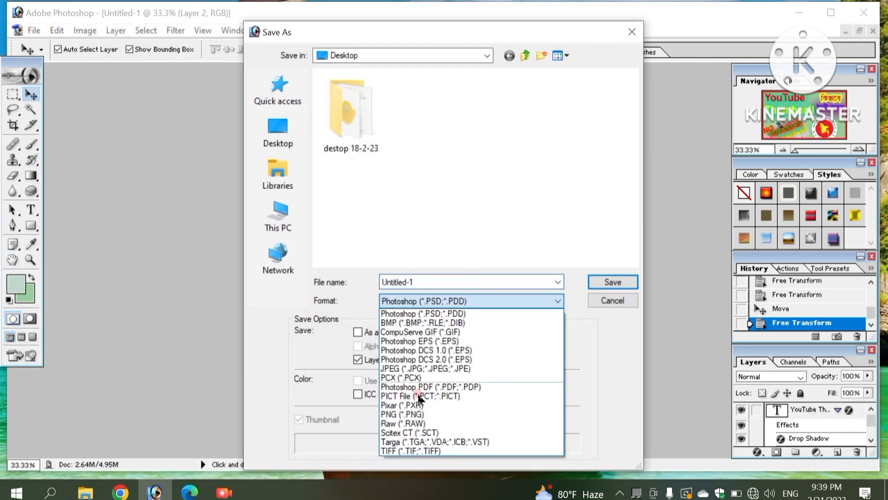
pyautogui.click(460, 368)
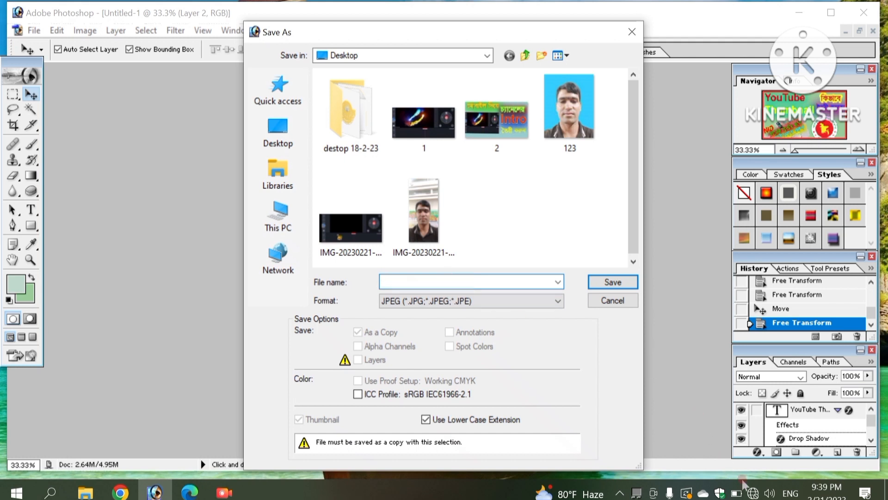
# - Set the Bijoy keyboard's input mode to Unicode
pyautogui.click(619, 493)
pyautogui.rightClick(619, 441)
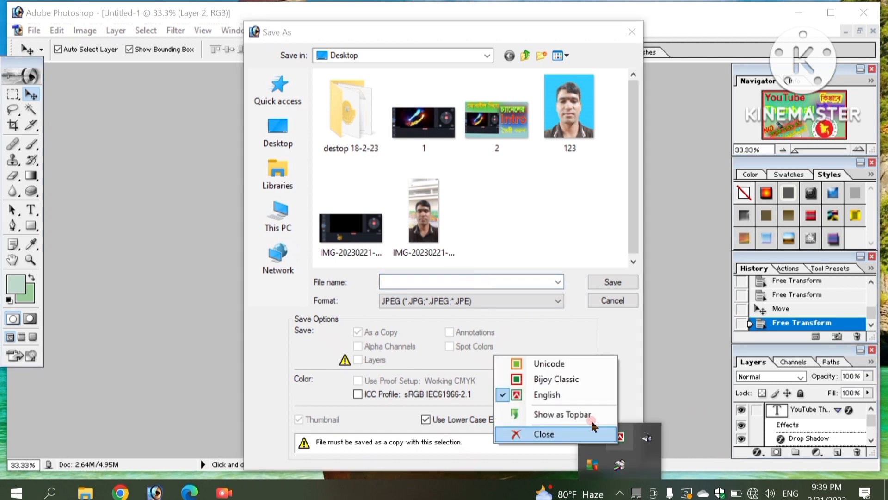
pyautogui.click(540, 363)
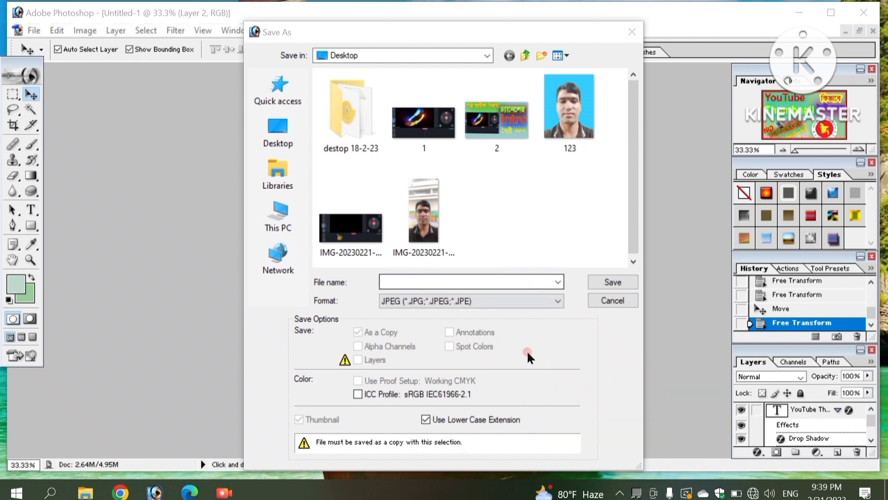
pyautogui.click(620, 493)
# - Name the JPEG copy "Thumbbnail" and save it to the Desktop, accepting the offered JPEG options
pyautogui.click(413, 281)
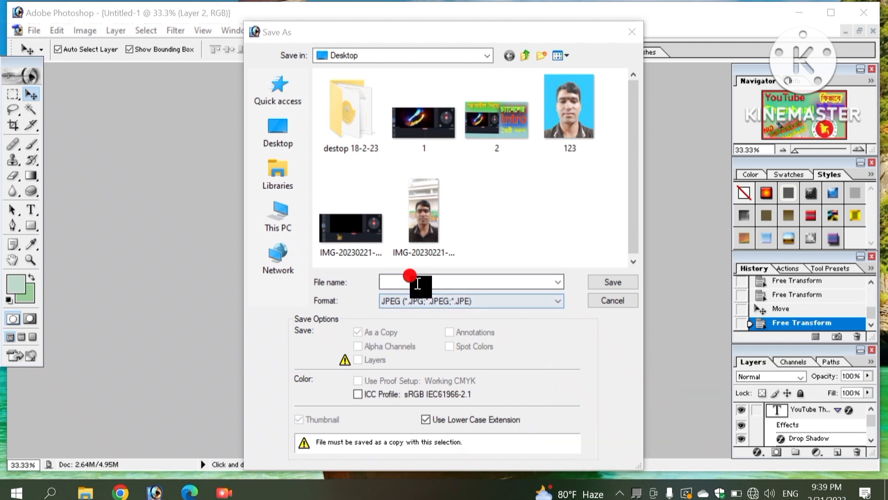
pyautogui.write('t')
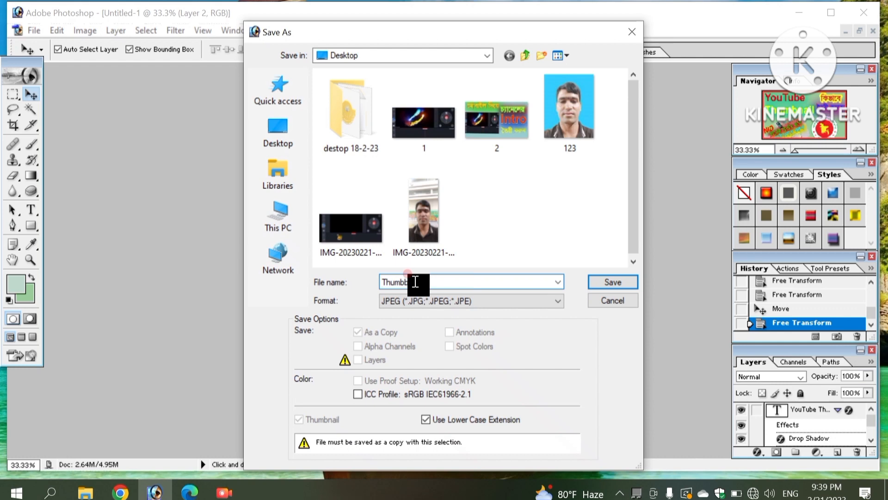
pyautogui.write('humbnail')
pyautogui.click(595, 283)
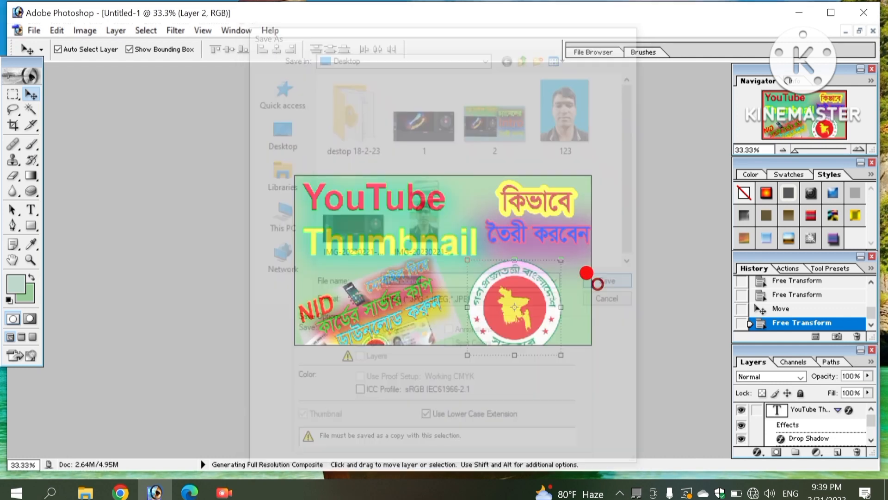
pyautogui.click(559, 153)
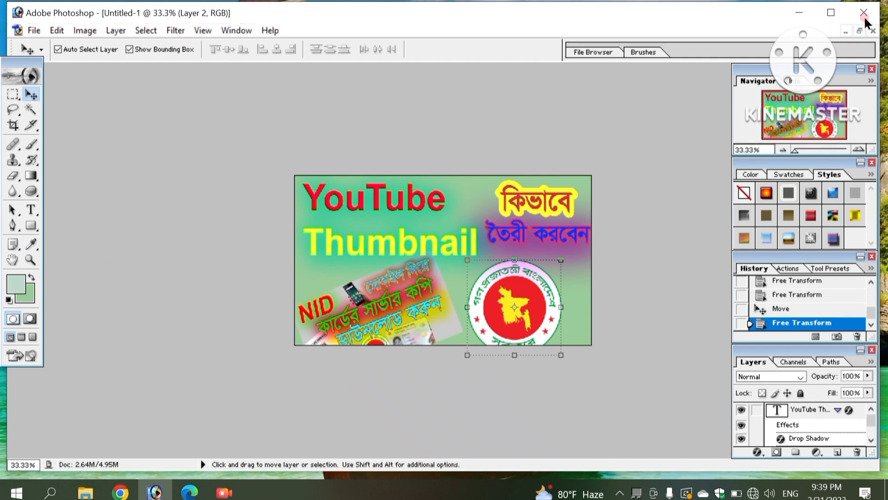
# - Close the Untitled-1 document and show the Windows desktop
pyautogui.click(873, 31)
pyautogui.click(455, 196)
pyautogui.press('super+d')
# - Refresh the desktop and open the saved Thumbbnail image to check it
pyautogui.rightClick(508, 129)
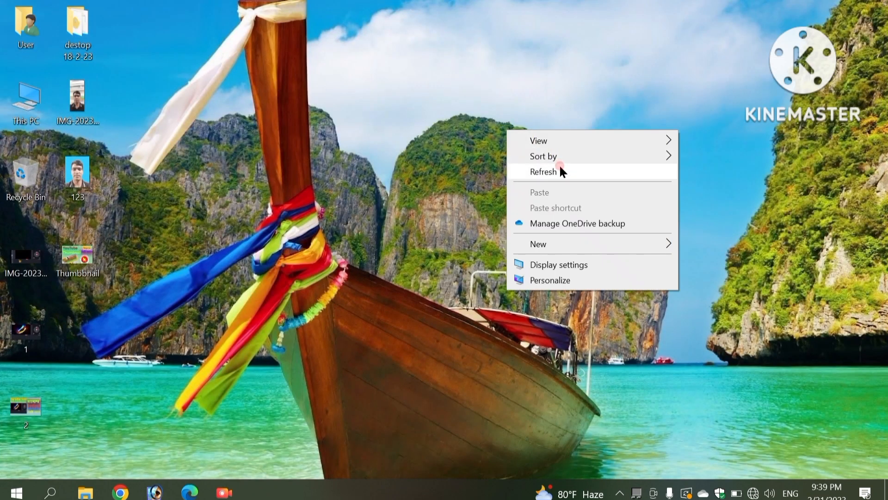
pyautogui.click(561, 171)
pyautogui.doubleClick(101, 257)
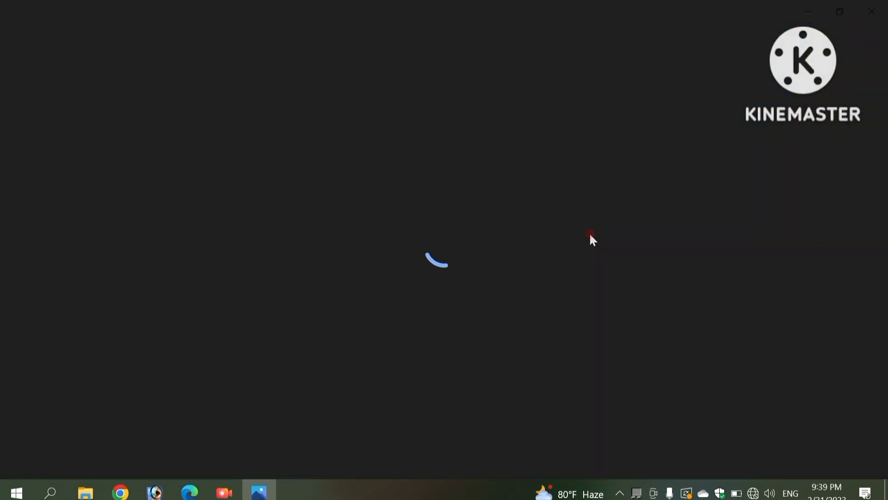